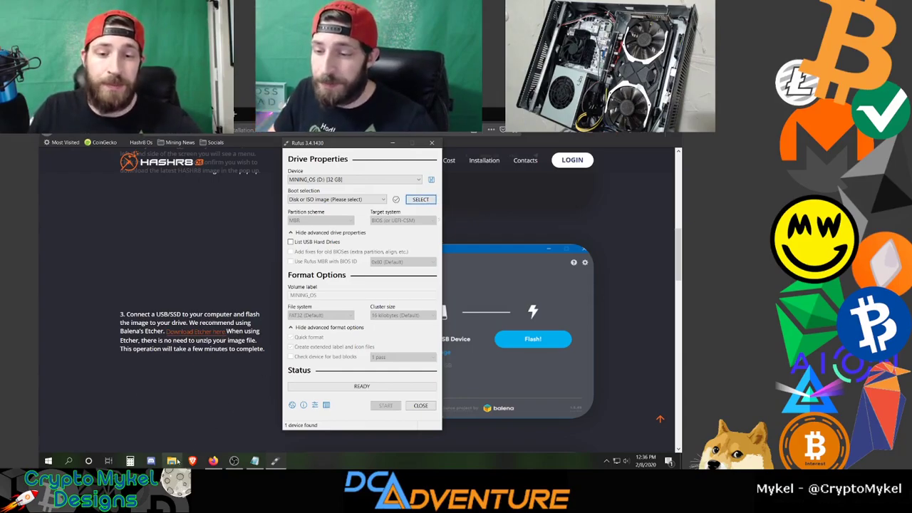
Check the MINING_OS (D:) drive's files in File Explorer, then close Explorer and Rufus.
{"action": "mouse_move", "coordinate": [173, 461]}
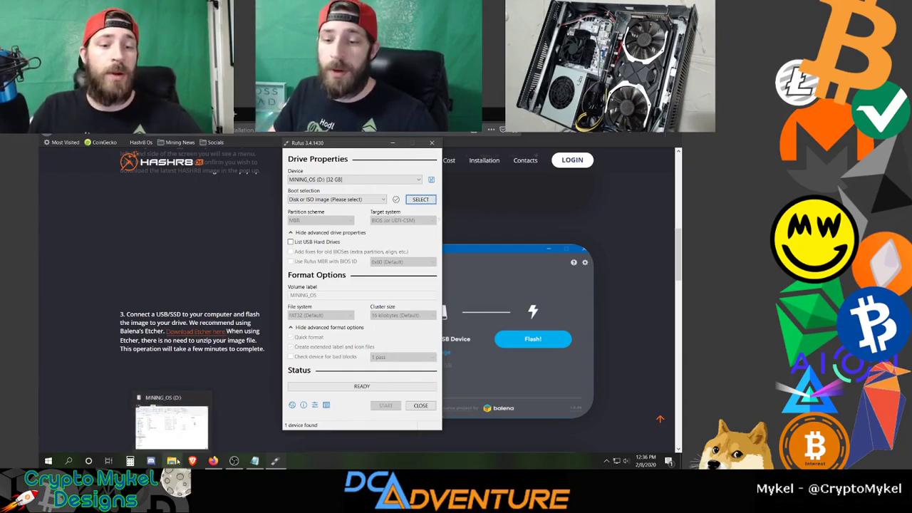
{"action": "left_click", "coordinate": [172, 460]}
{"action": "left_click", "coordinate": [548, 166]}
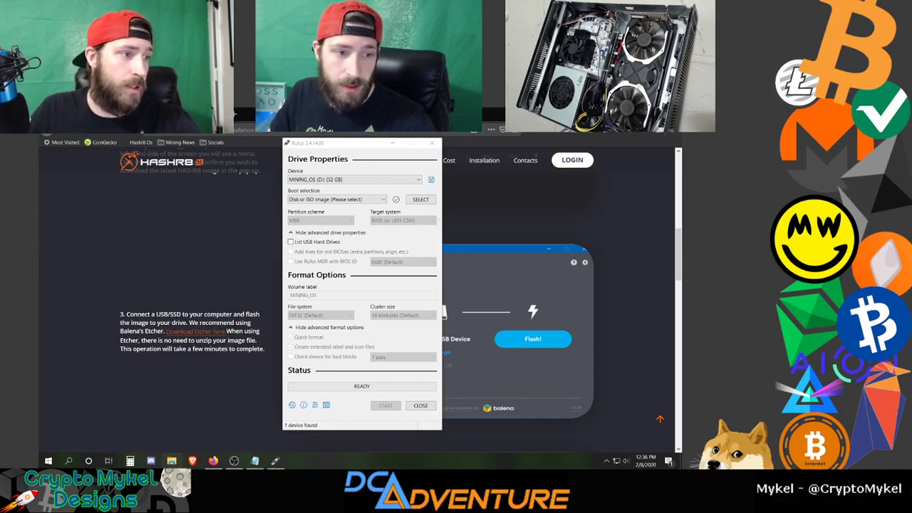
{"action": "left_click", "coordinate": [172, 460]}
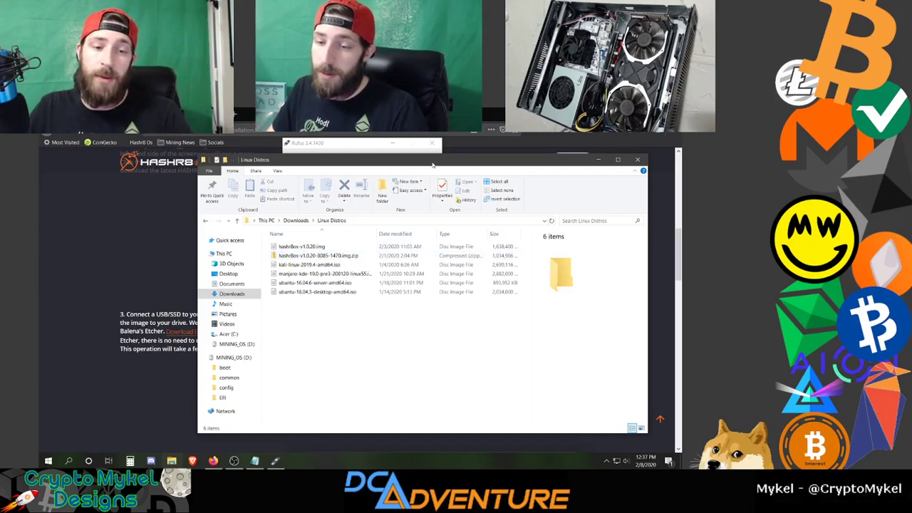
{"action": "left_click_drag", "start_coordinate": [432, 166], "coordinate": [427, 165]}
{"action": "left_click", "coordinate": [240, 360]}
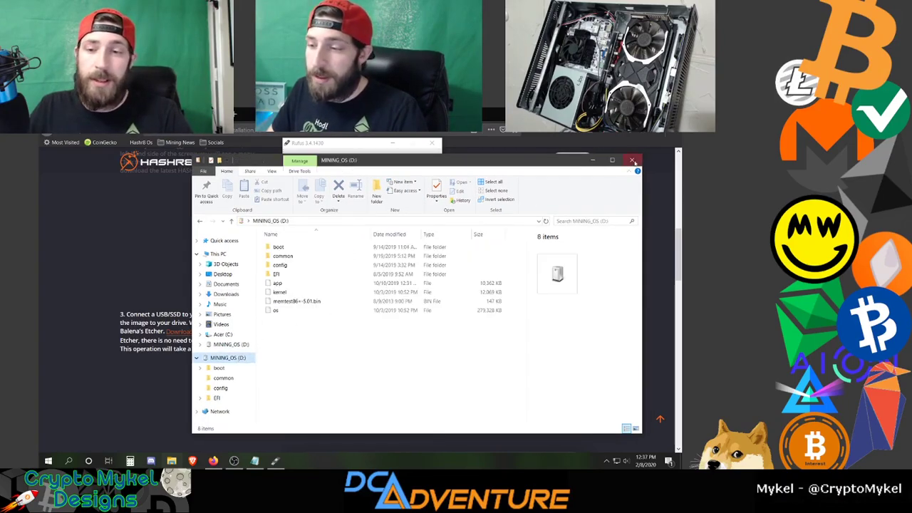
{"action": "left_click", "coordinate": [632, 160]}
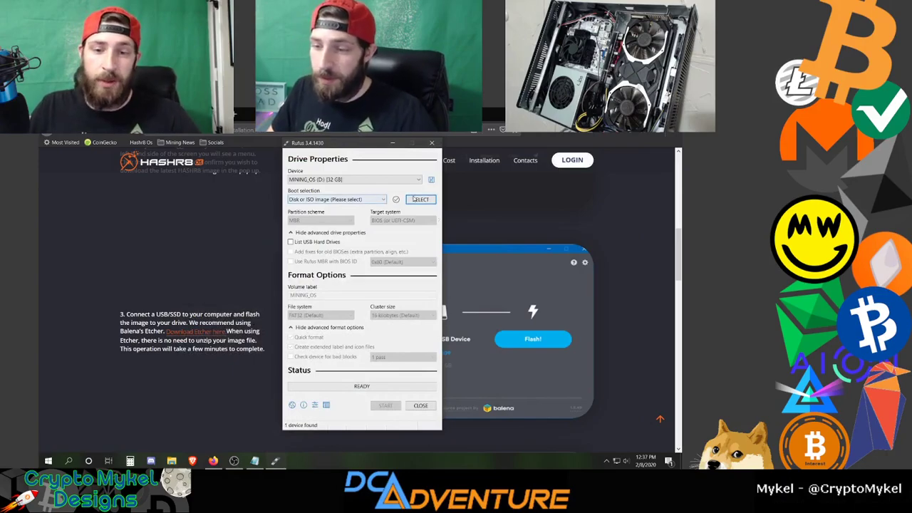
{"action": "left_click", "coordinate": [421, 406]}
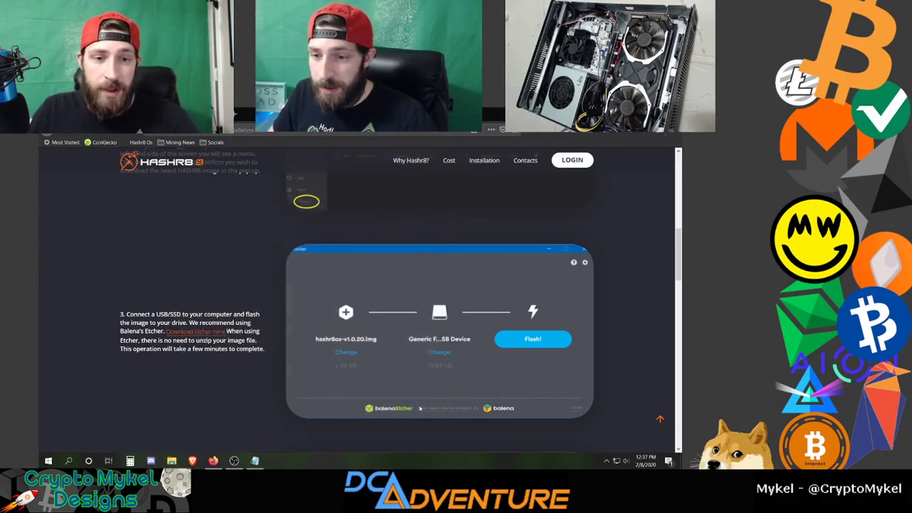
Open the default cluster on the HASHR8 dashboard and start an Add Rig form.
{"action": "scroll", "coordinate": [223, 341], "scroll_direction": "down", "scroll_amount": 3}
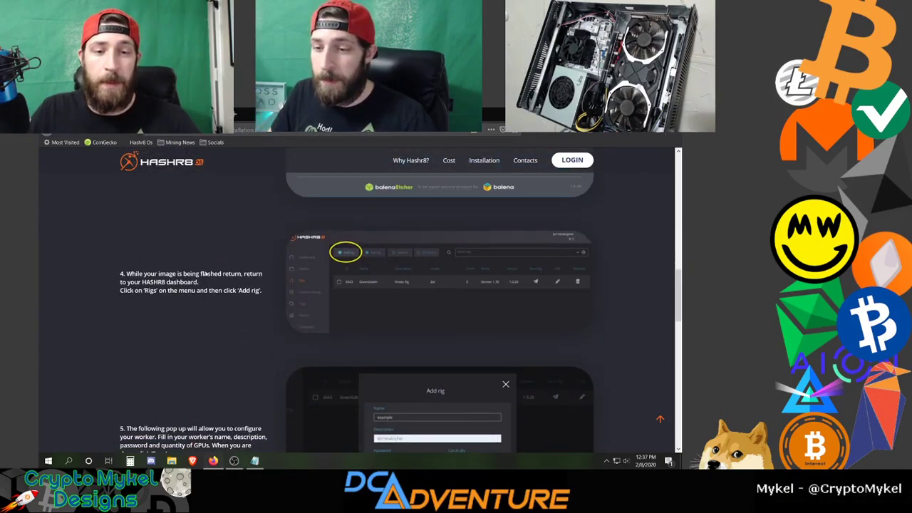
{"action": "key", "text": "ctrl+Tab"}
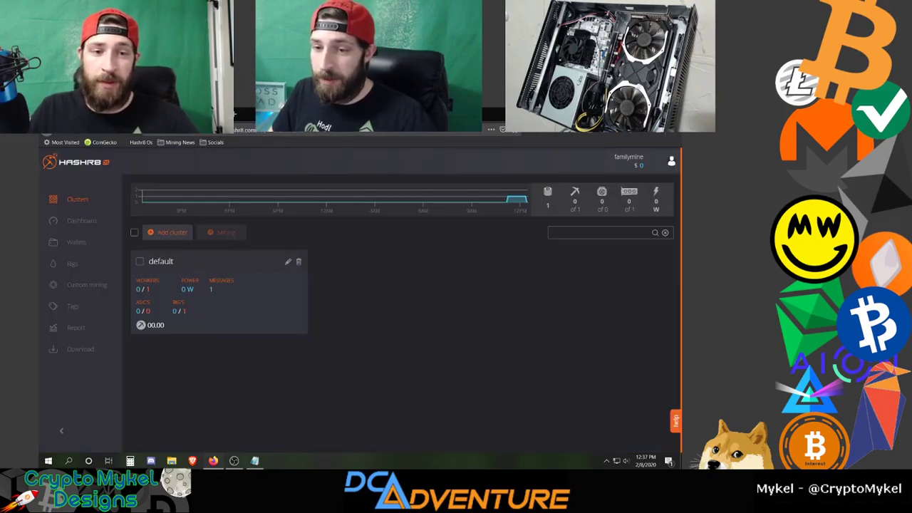
{"action": "left_click", "coordinate": [160, 262]}
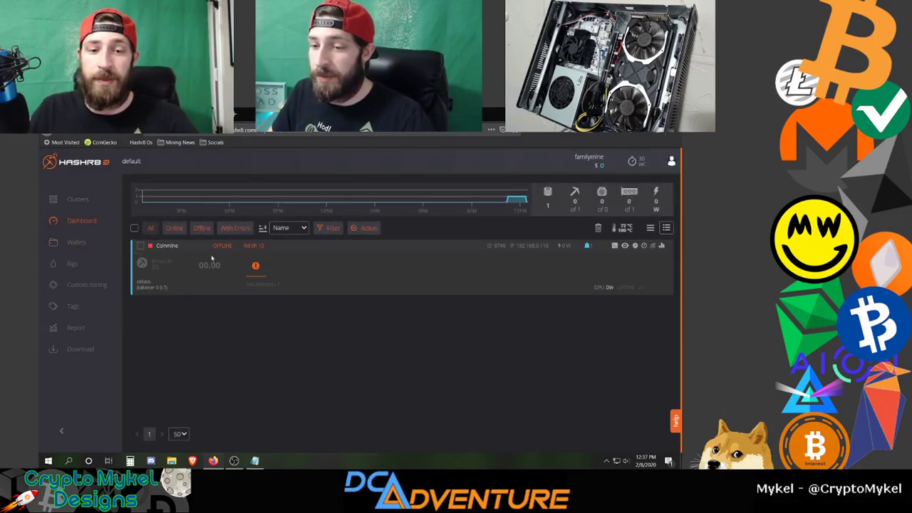
{"action": "left_click", "coordinate": [366, 230]}
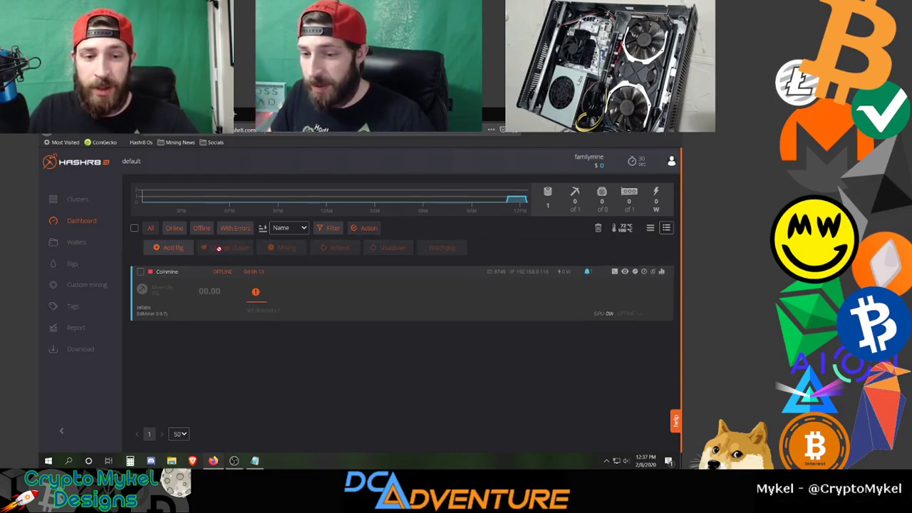
{"action": "left_click", "coordinate": [169, 248]}
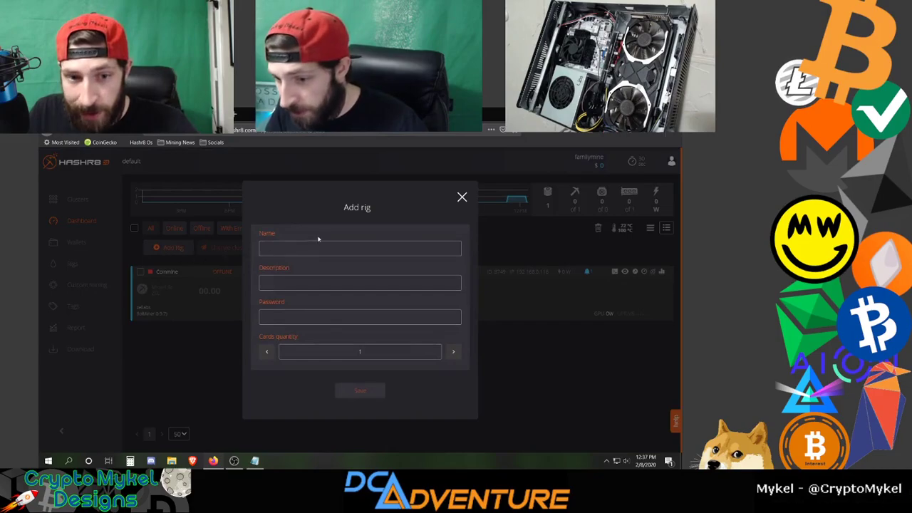
Save a rig named 'CoinmineTestBench' with a password and Cards quantity 1.
{"action": "type", "text": "C"}
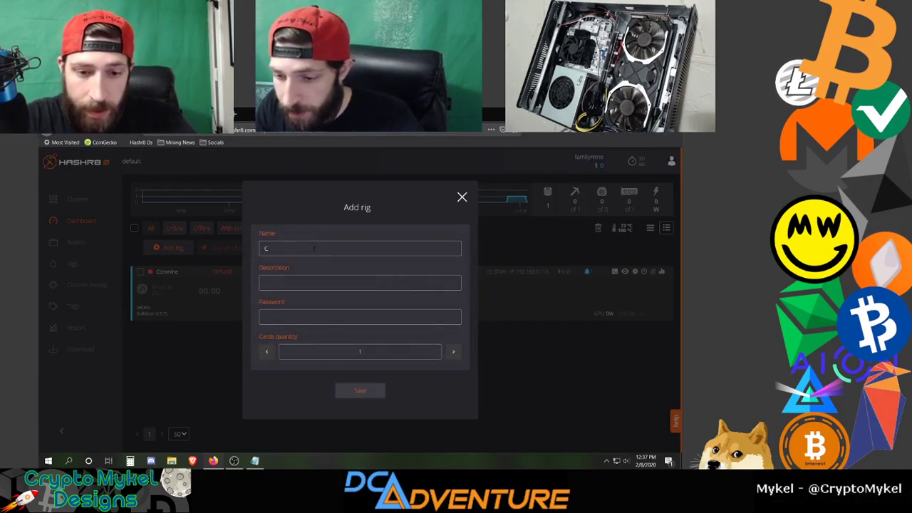
{"action": "type", "text": "pinmineTestBench"}
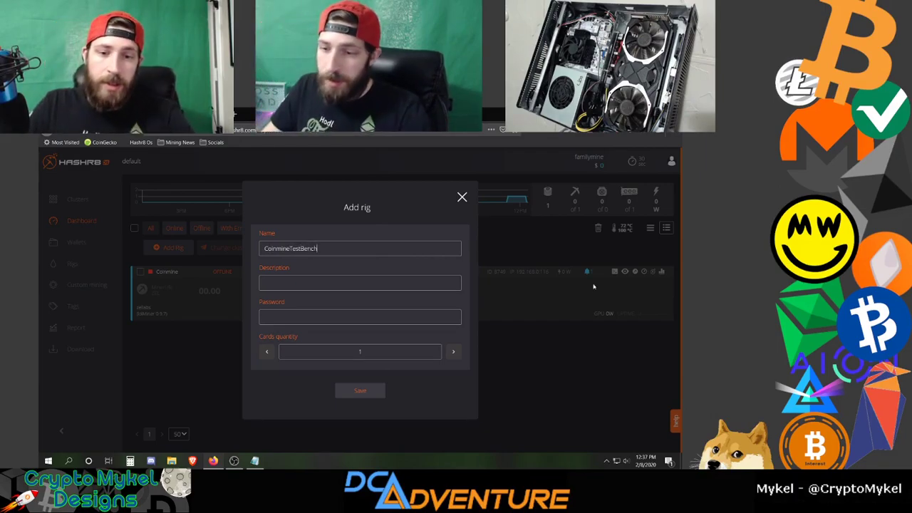
{"action": "left_click", "coordinate": [335, 282]}
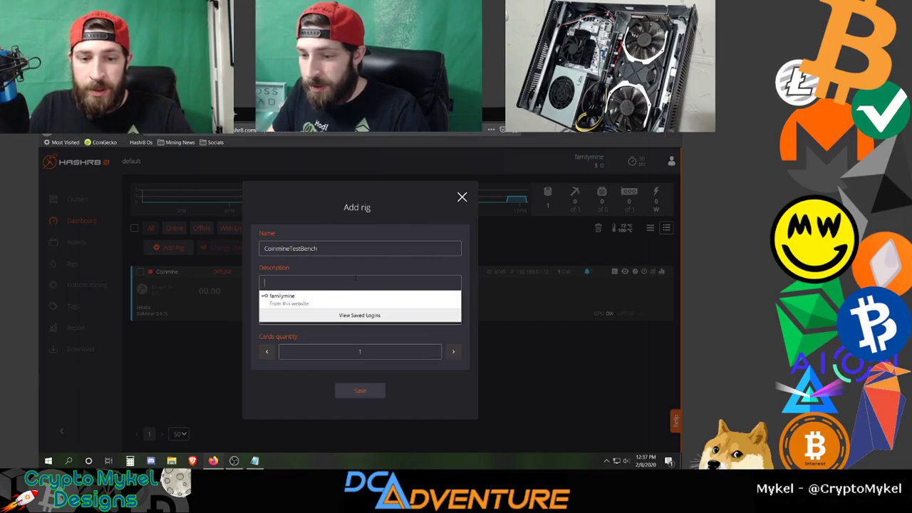
{"action": "left_click", "coordinate": [356, 280]}
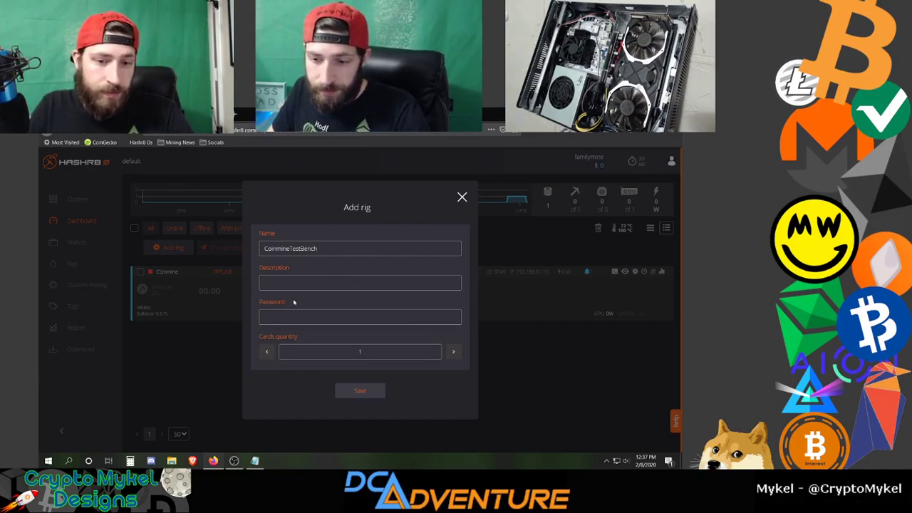
{"action": "left_click", "coordinate": [342, 322]}
{"action": "type", "text": "***"}
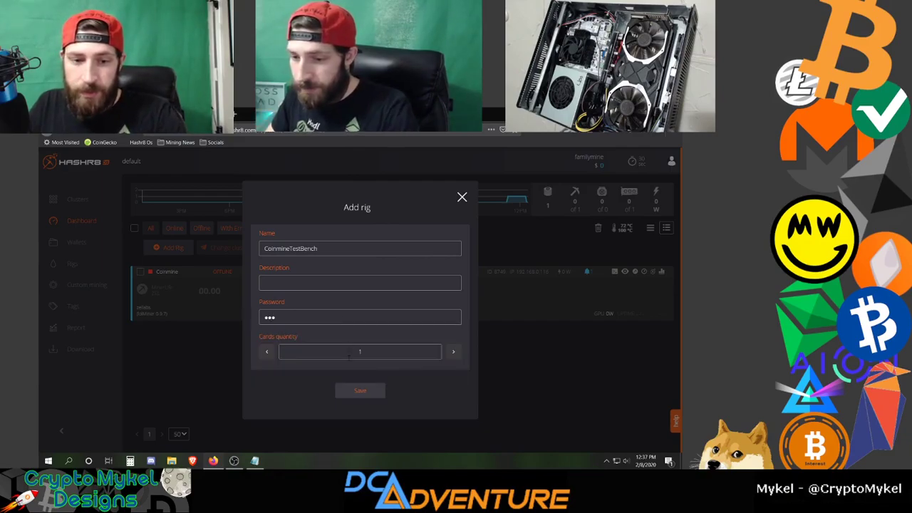
{"action": "left_click", "coordinate": [361, 393]}
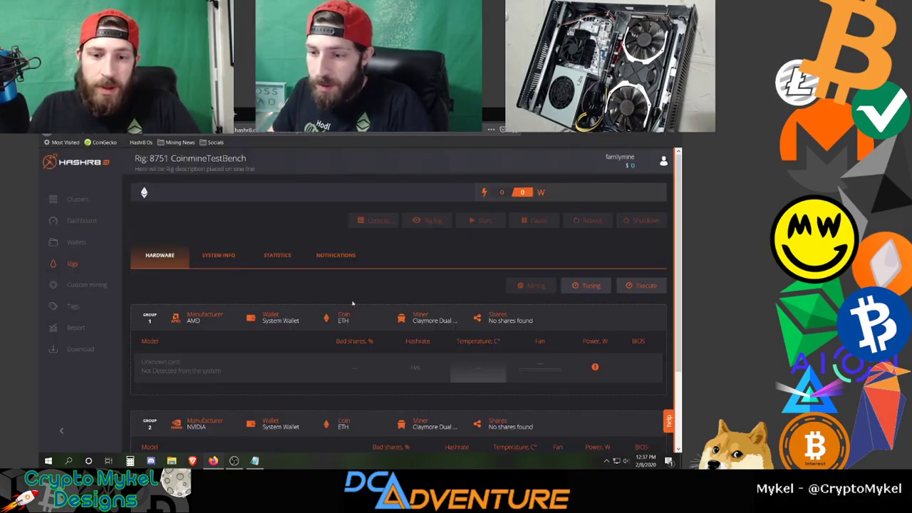
Copy the rig token from System info and open the MINING_OS (D:) drive's files.
{"action": "left_click", "coordinate": [218, 255]}
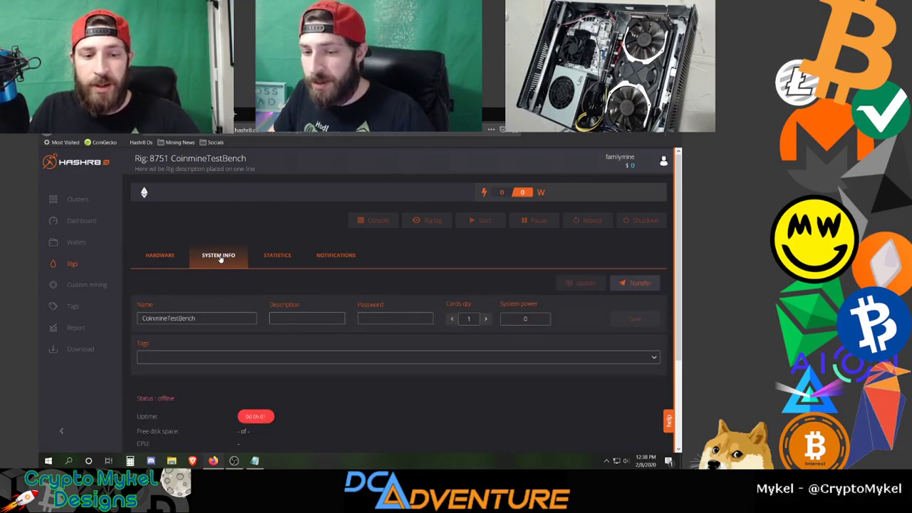
{"action": "scroll", "coordinate": [221, 265], "scroll_direction": "down", "scroll_amount": 3}
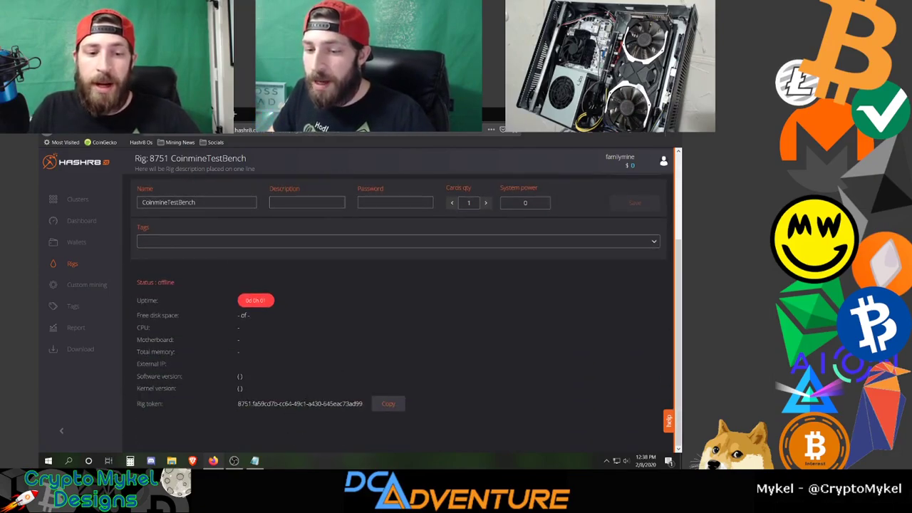
{"action": "left_click", "coordinate": [386, 407]}
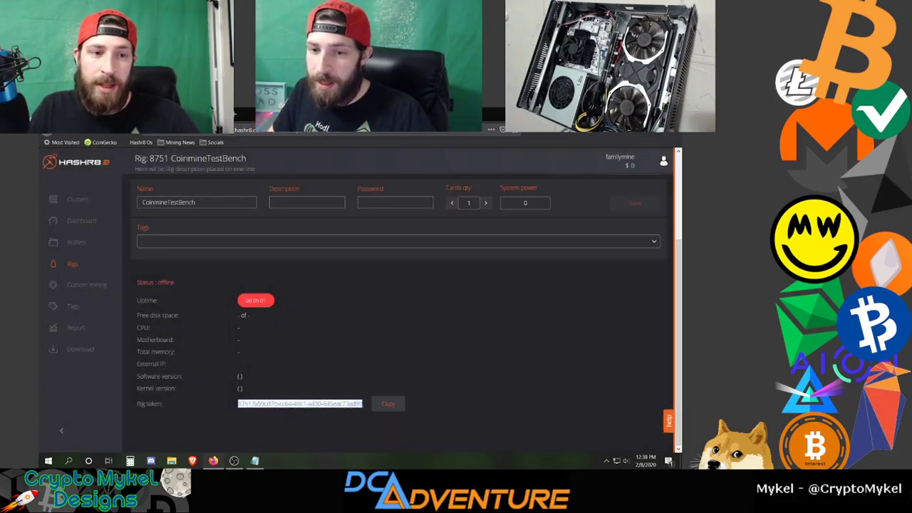
{"action": "left_click", "coordinate": [48, 129]}
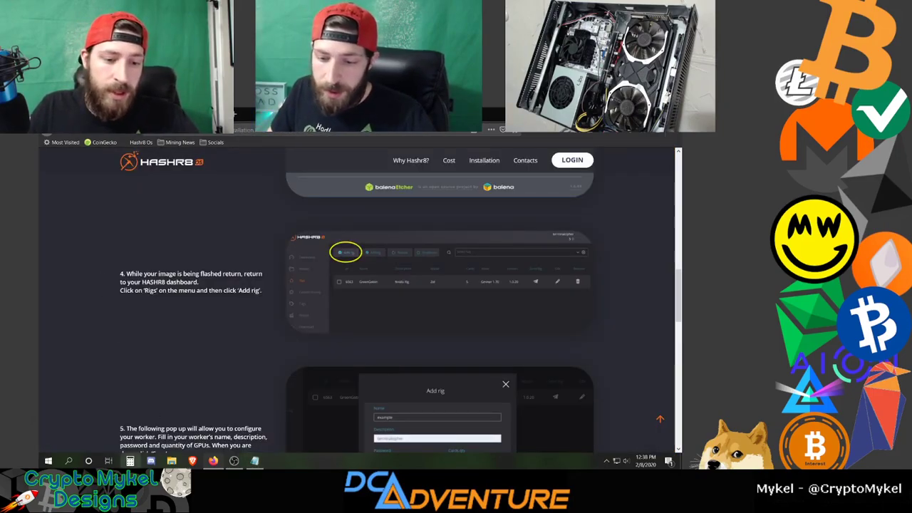
{"action": "left_click", "coordinate": [171, 461]}
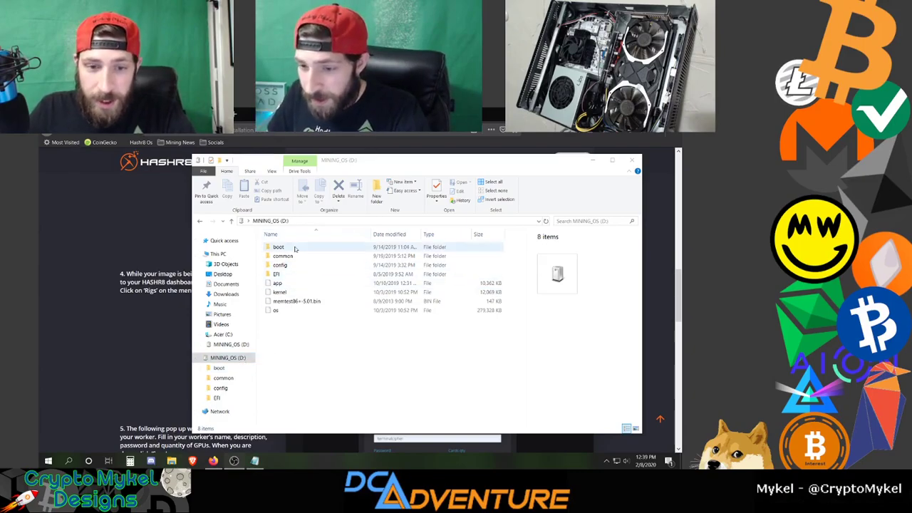
Paste the rig token into config\token.txt in Notepad and save it.
{"action": "double_click", "coordinate": [282, 266]}
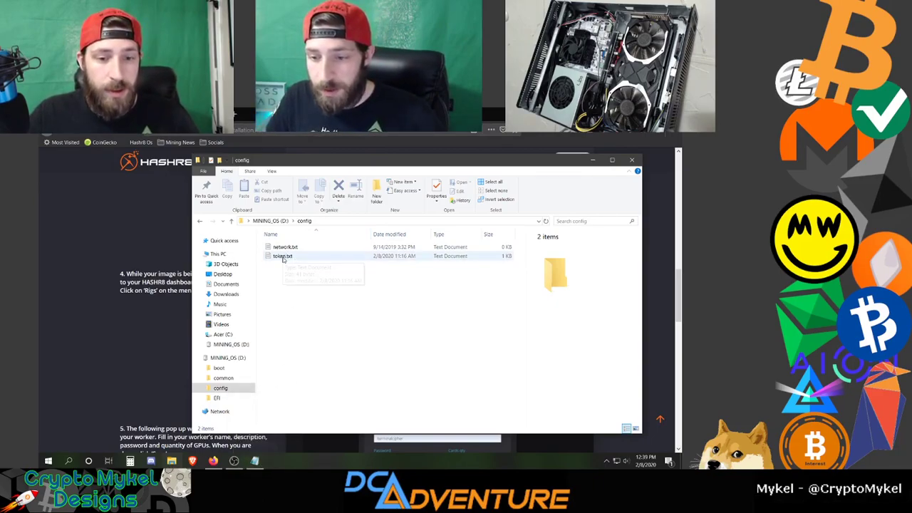
{"action": "left_click", "coordinate": [258, 462]}
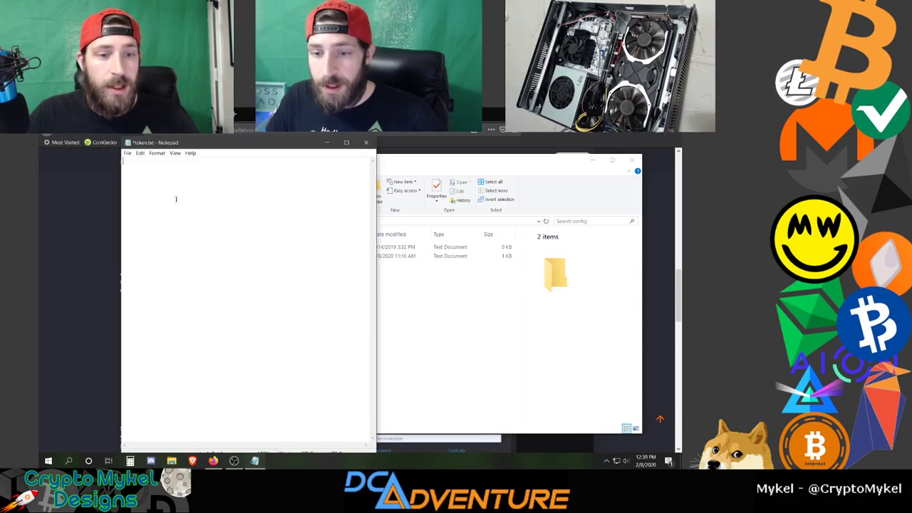
{"action": "right_click", "coordinate": [171, 176]}
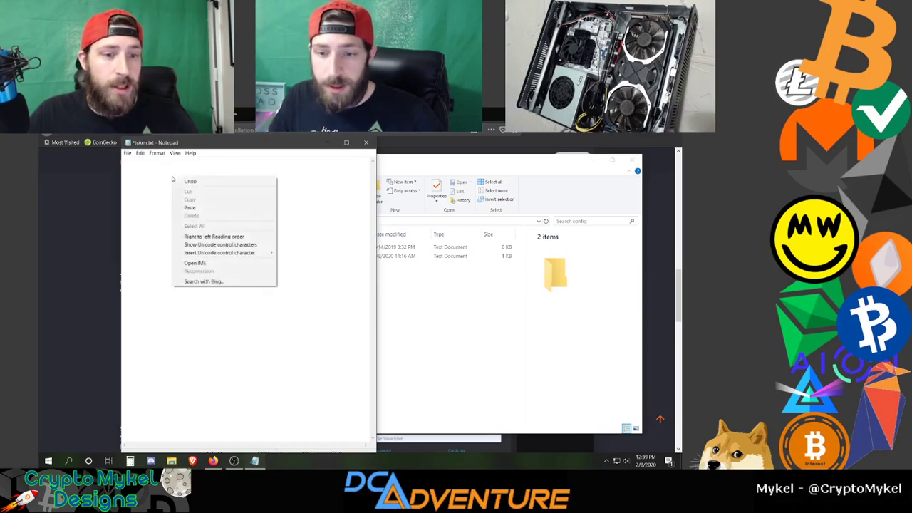
{"action": "left_click", "coordinate": [205, 208]}
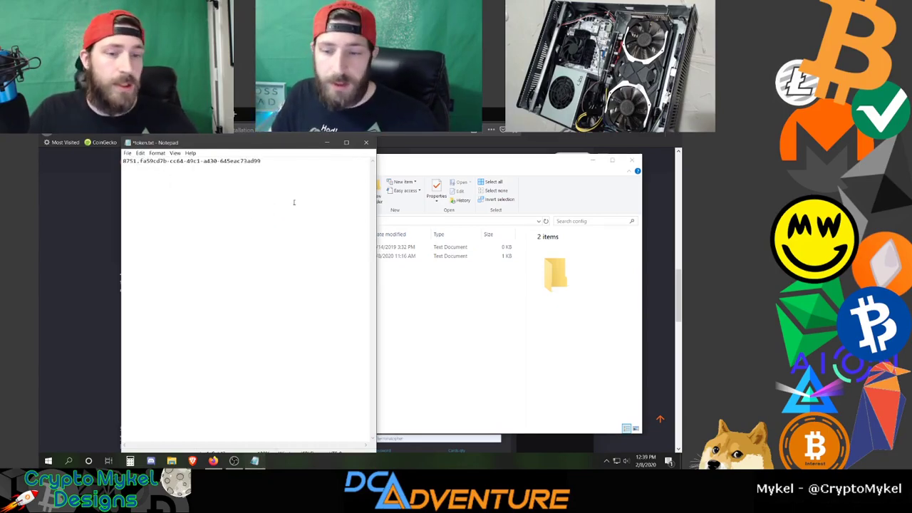
{"action": "left_click", "coordinate": [127, 153]}
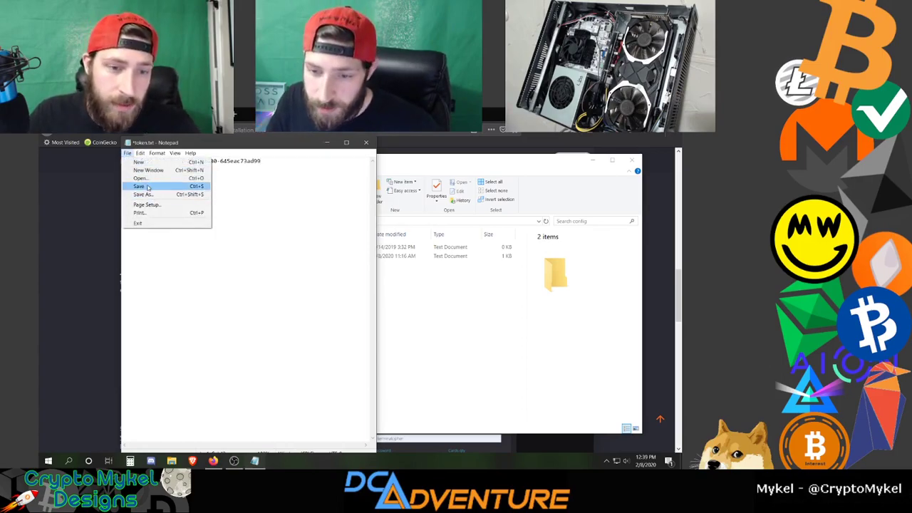
Close Notepad without re-saving and close the config folder window.
{"action": "left_click", "coordinate": [368, 144]}
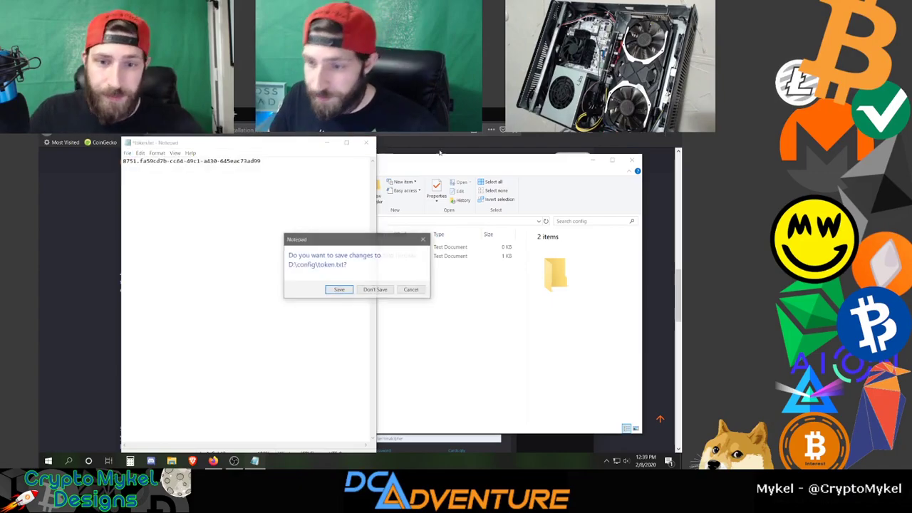
{"action": "left_click", "coordinate": [389, 290]}
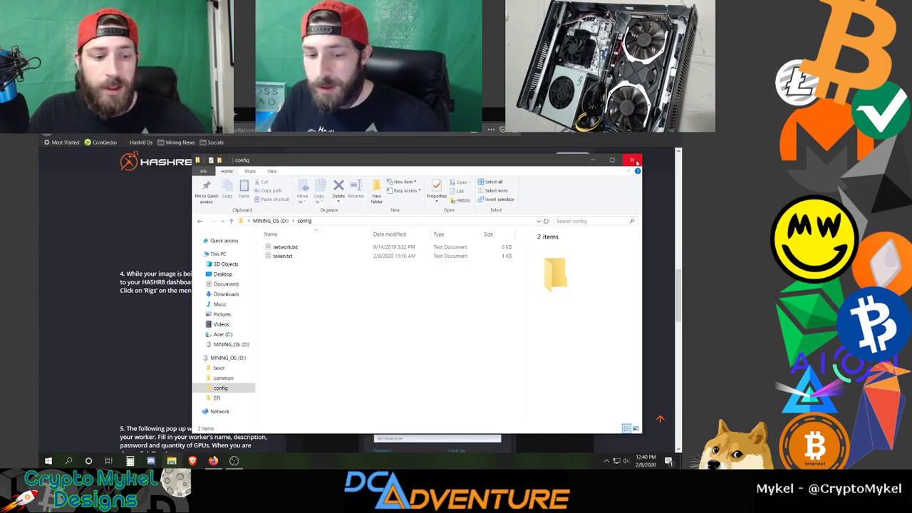
{"action": "left_click", "coordinate": [634, 160]}
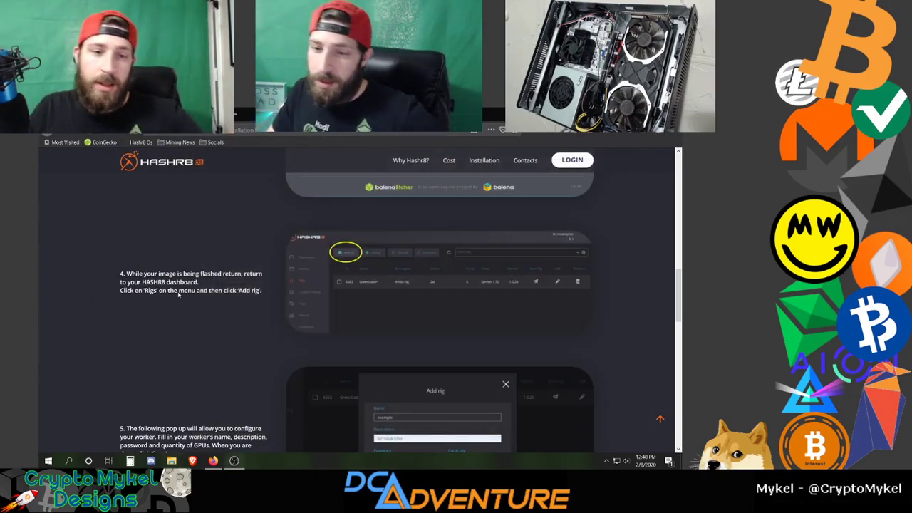
Review the default cluster showing CoinmineTestBench offline, then open the Coinmine rig's details page.
{"action": "scroll", "coordinate": [244, 260], "scroll_direction": "down", "scroll_amount": 5}
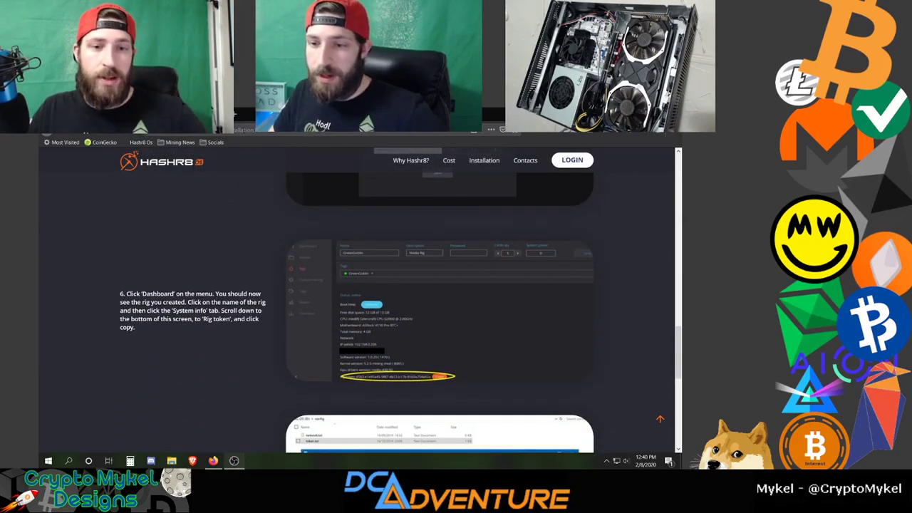
{"action": "key", "text": "ctrl+Tab"}
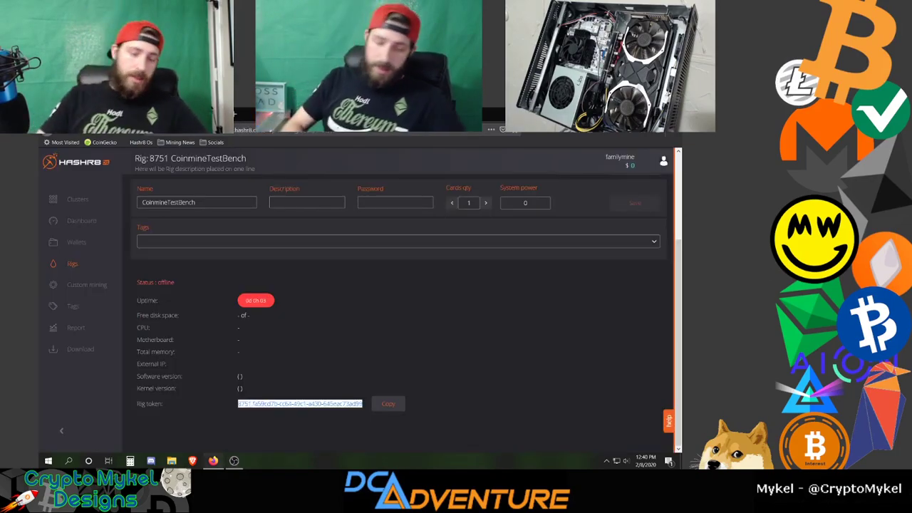
{"action": "left_click", "coordinate": [97, 210]}
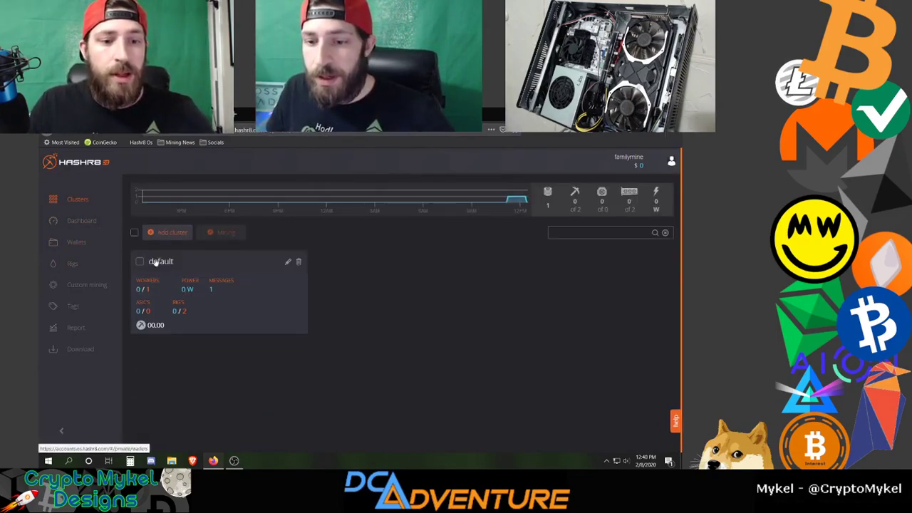
{"action": "left_click", "coordinate": [158, 262]}
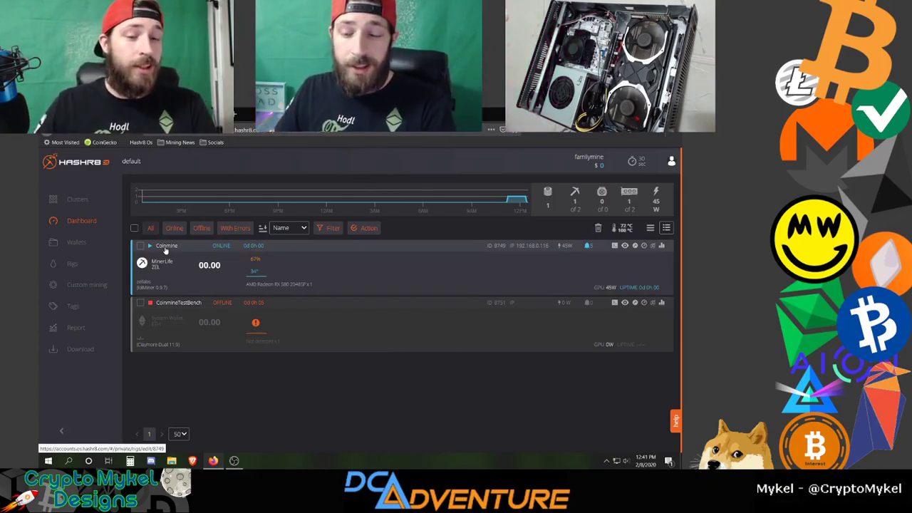
{"action": "left_click", "coordinate": [165, 248]}
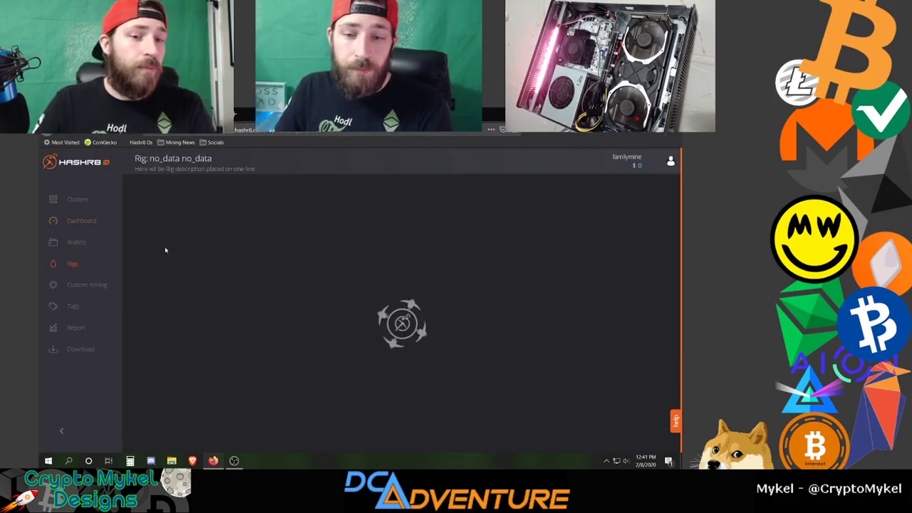